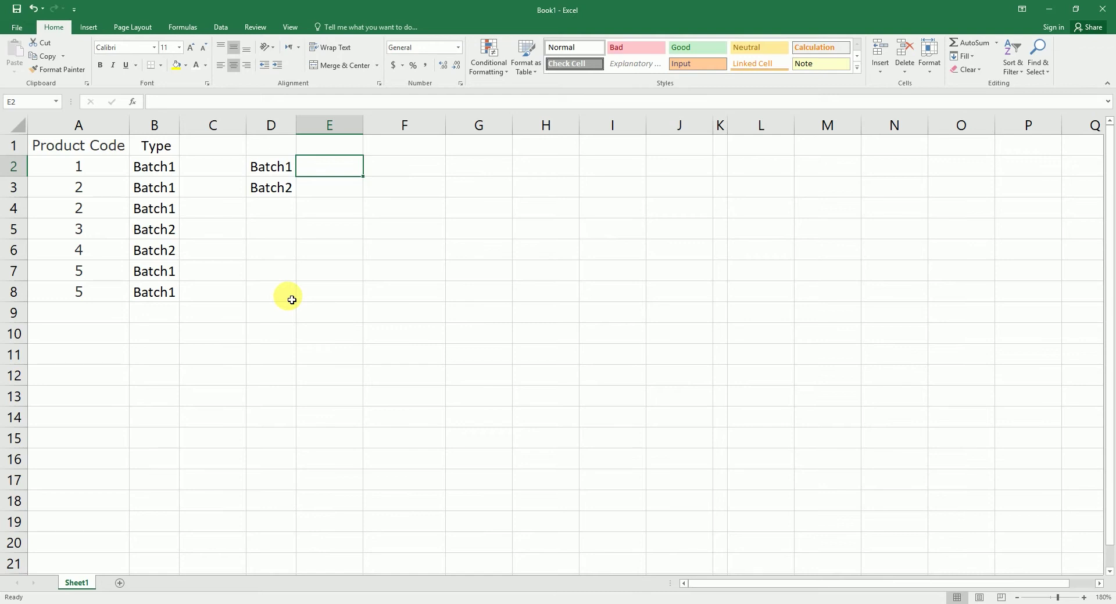
Begin a formula in cell E2 with the nested functions =SUM(IF(FREQUENCY(IF(
{"action": "left_click", "coordinate": [163, 172]}
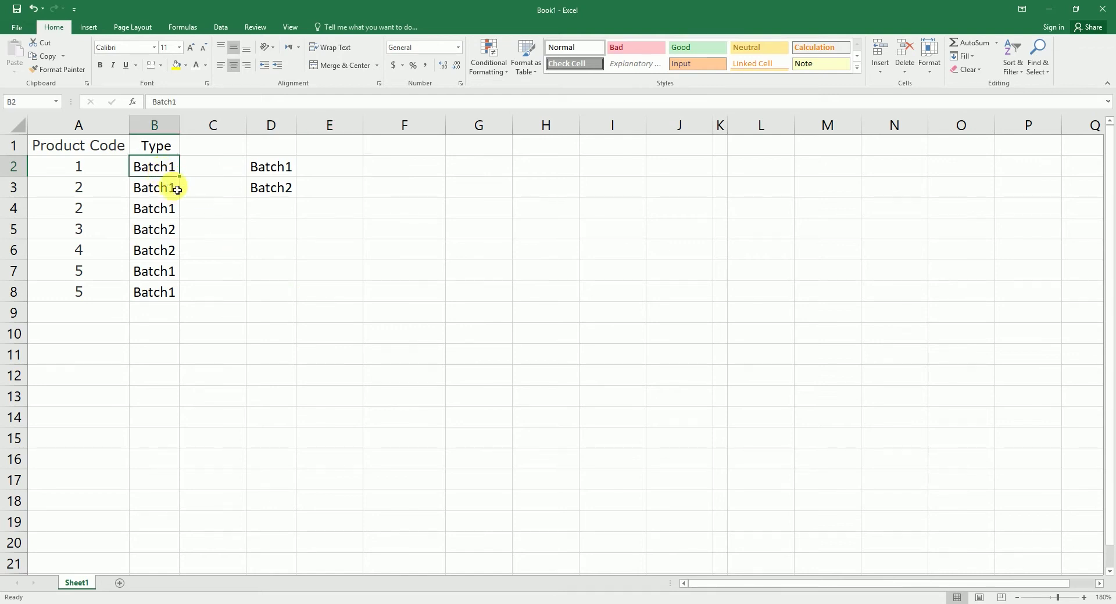
{"action": "left_click", "coordinate": [333, 172]}
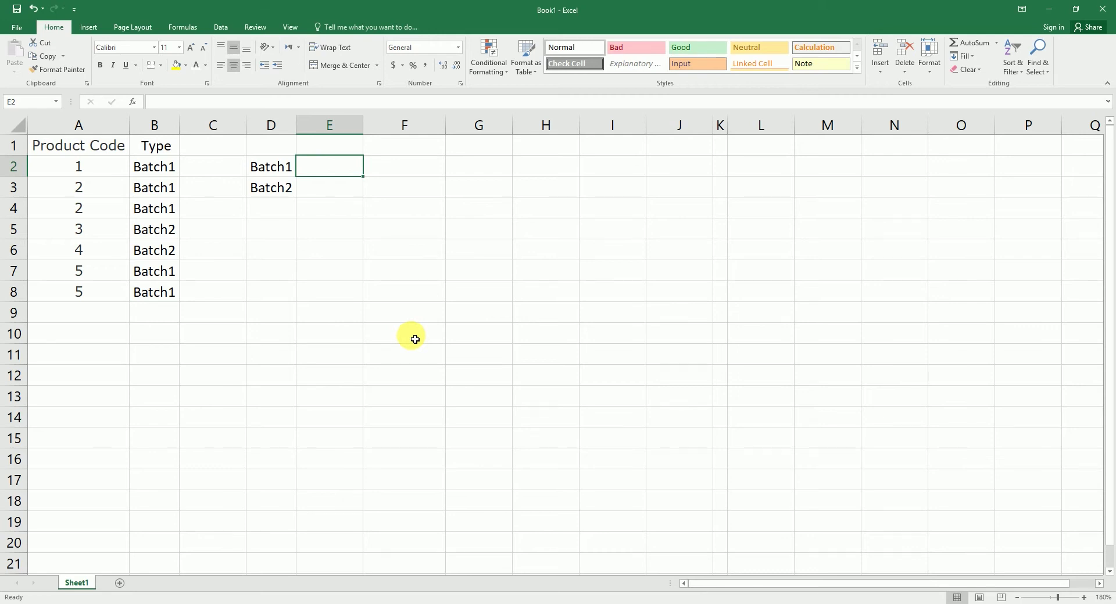
{"action": "type", "text": "=sum("}
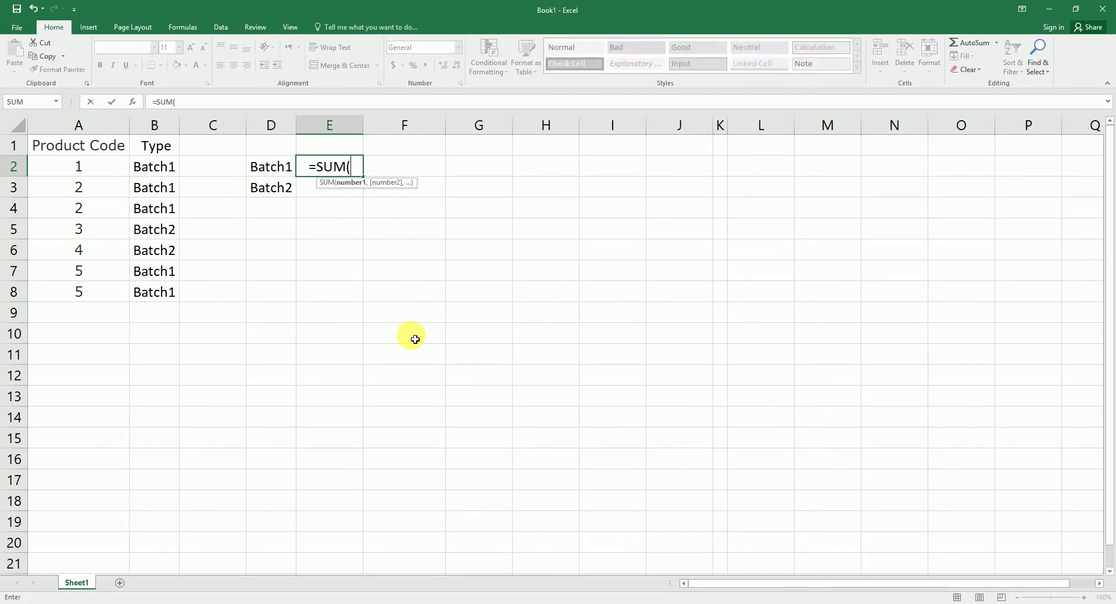
{"action": "type", "text": "i"}
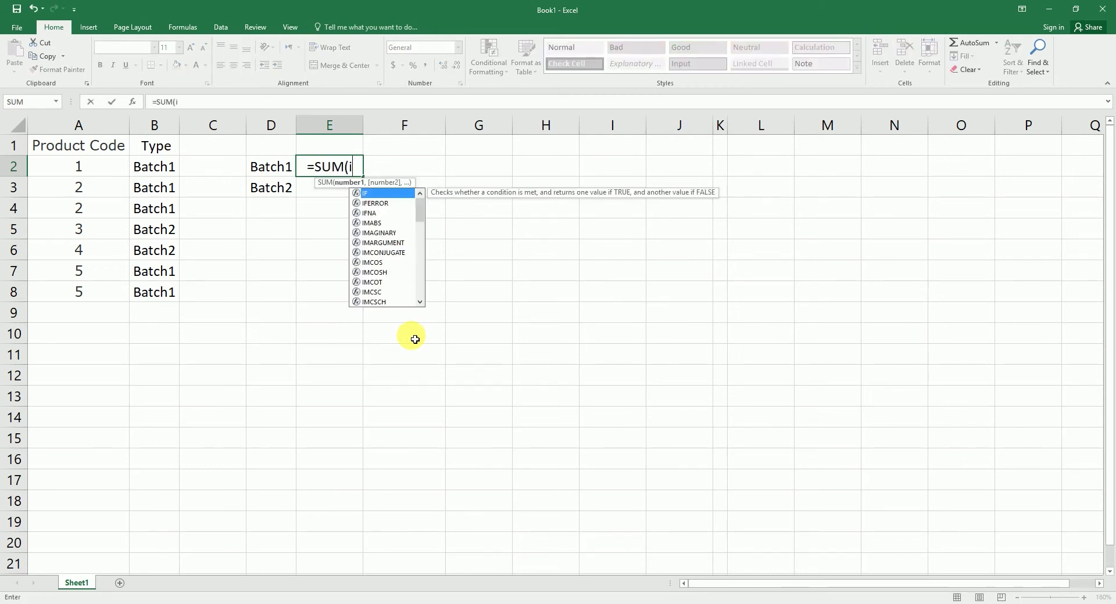
{"action": "key", "text": "Tab"}
{"action": "type", "text": "fr"}
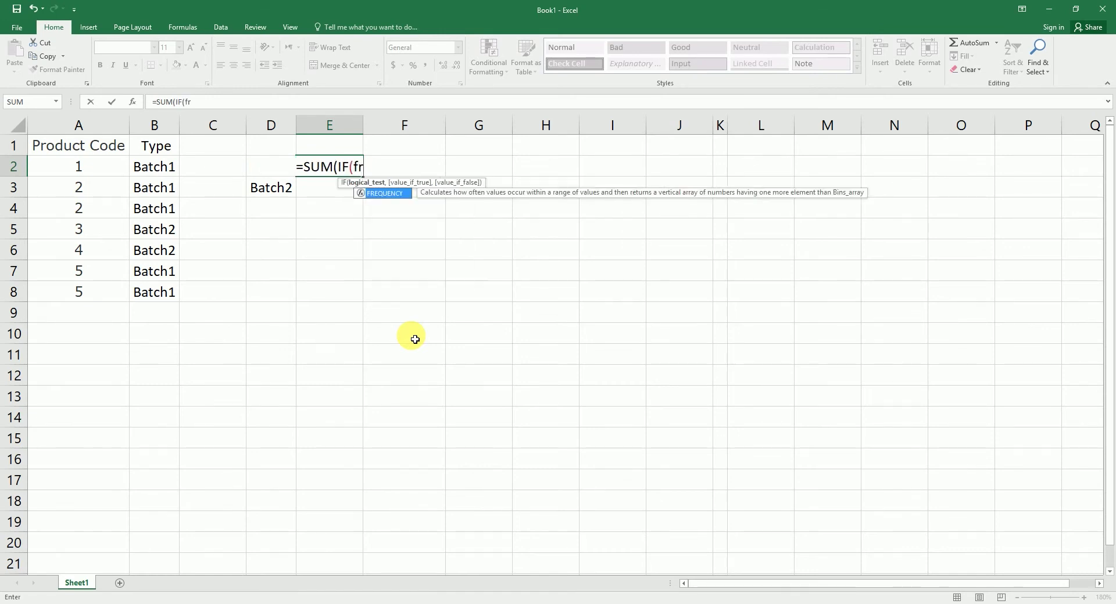
{"action": "key", "text": "Tab"}
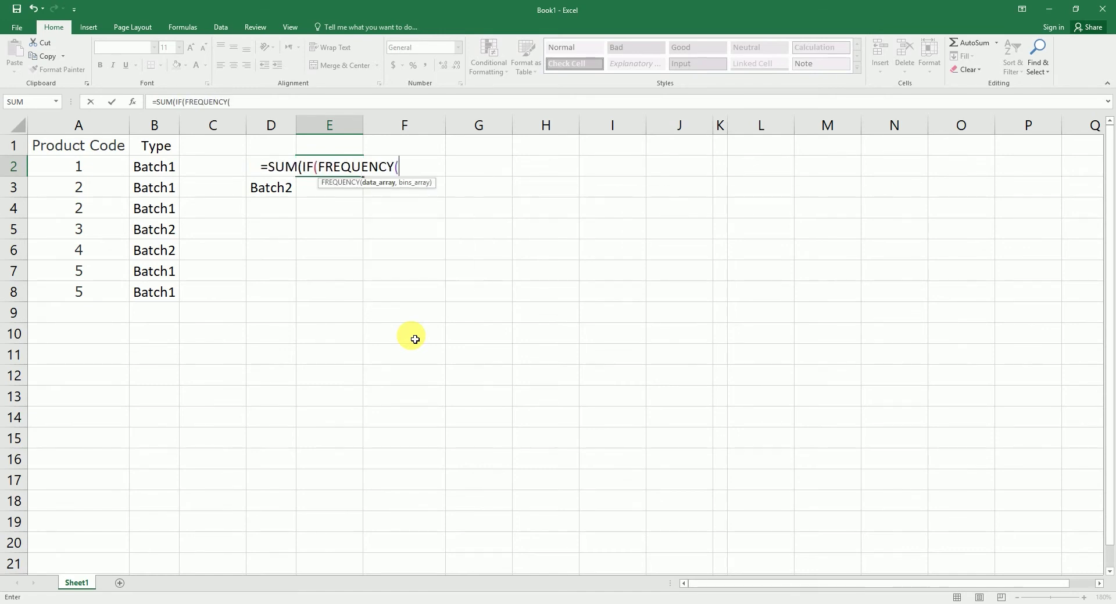
{"action": "type", "text": "if"}
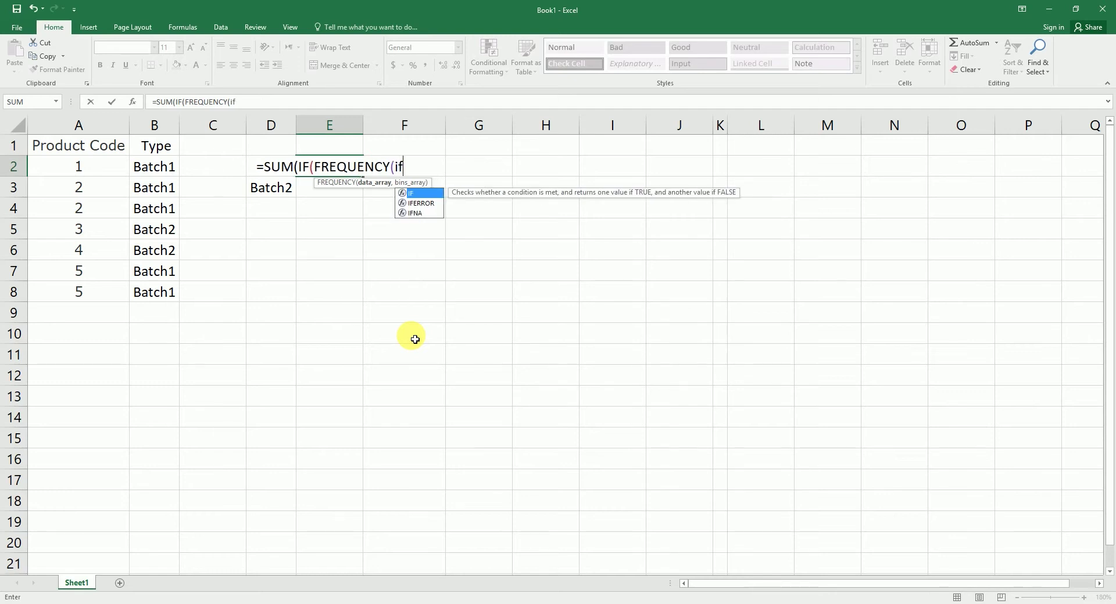
{"action": "key", "text": "Tab"}
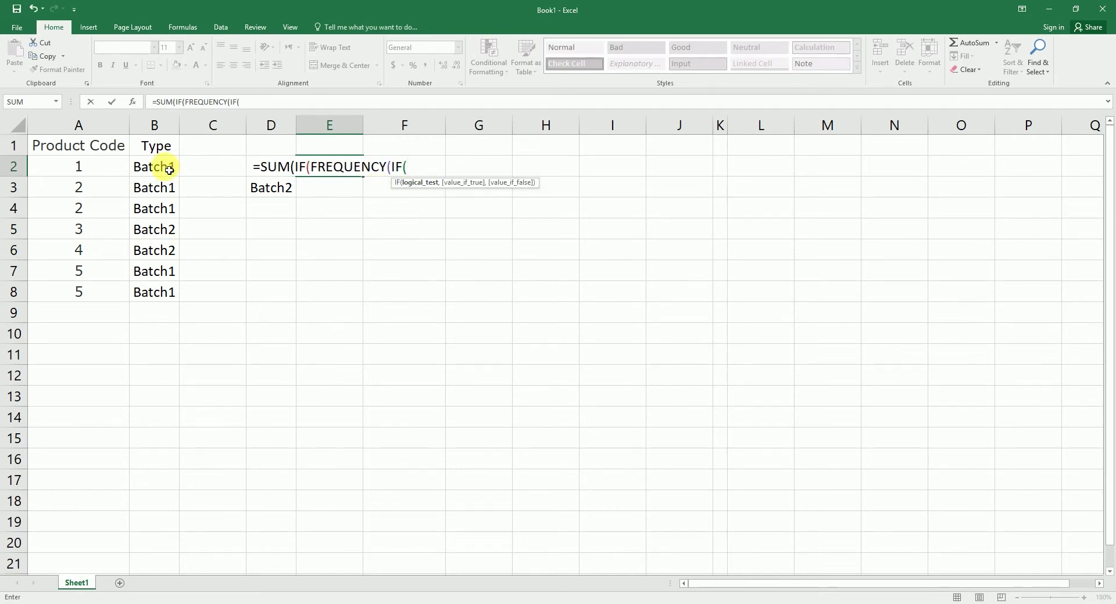
Complete the inner IF as FREQUENCY's data array, testing $B$2:$B$8=D2 and returning A2:A8
{"action": "left_click_drag", "start_coordinate": [154, 167], "coordinate": [172, 296]}
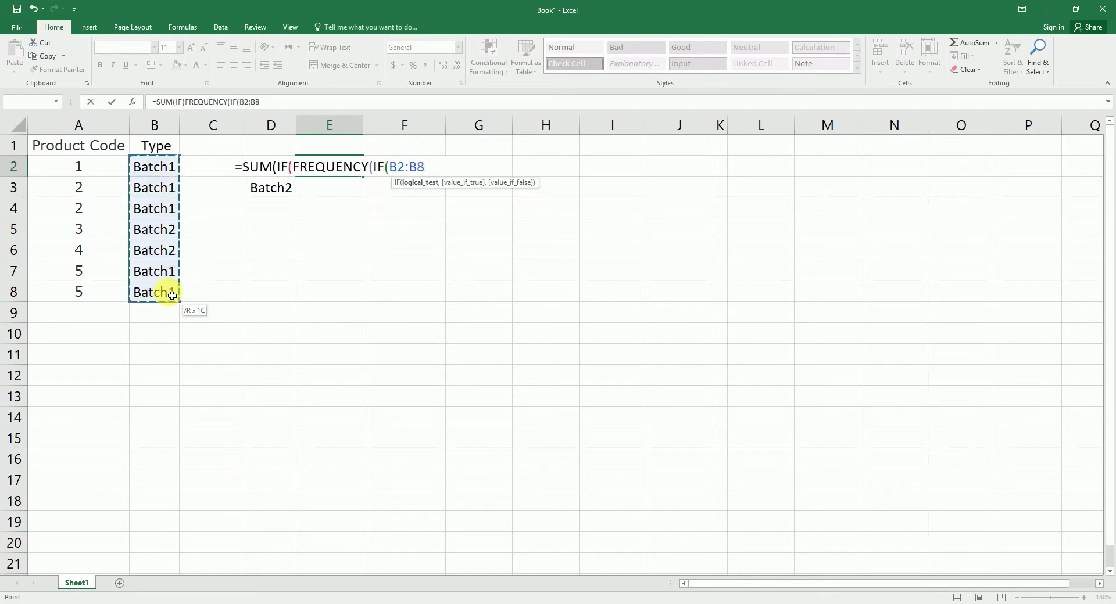
{"action": "left_click_drag", "start_coordinate": [172, 296], "coordinate": [172, 296]}
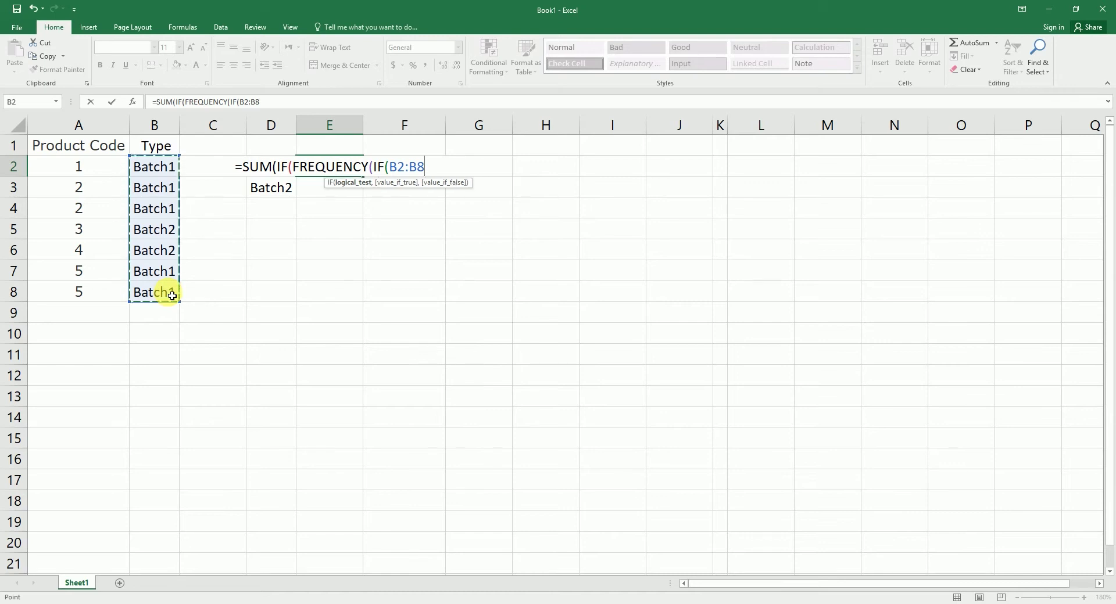
{"action": "key", "text": "F4"}
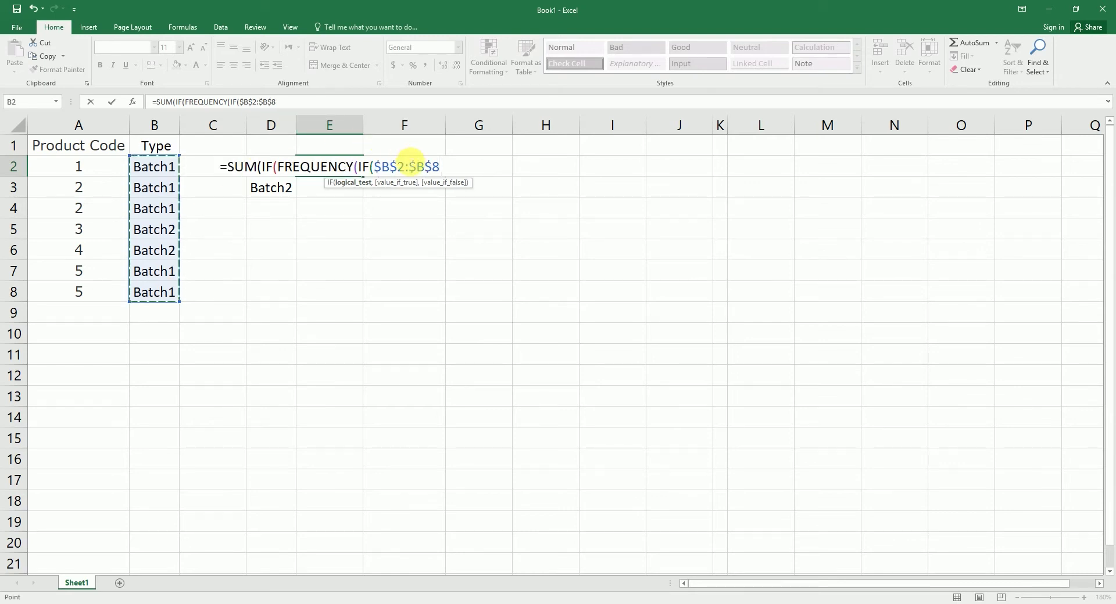
{"action": "type", "text": "="}
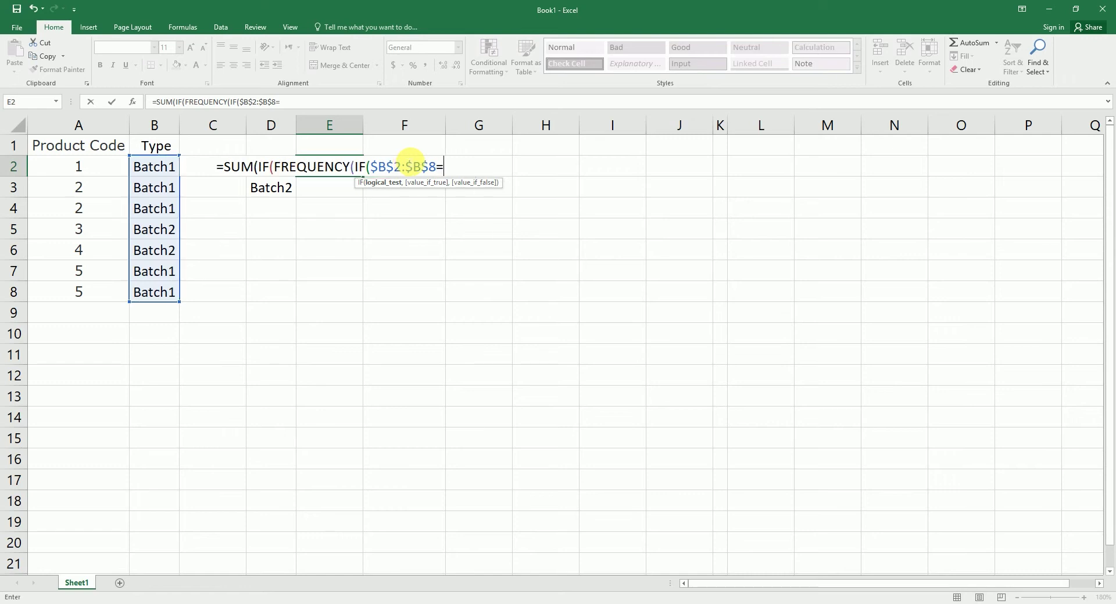
{"action": "left_click", "coordinate": [289, 193]}
{"action": "key", "text": "Up"}
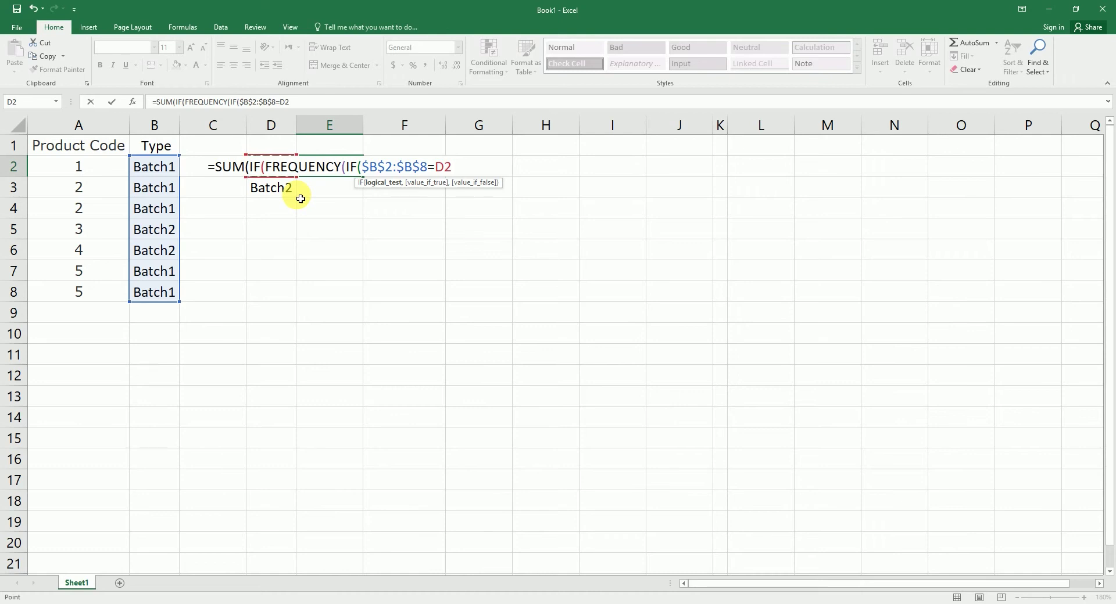
{"action": "type", "text": ")"}
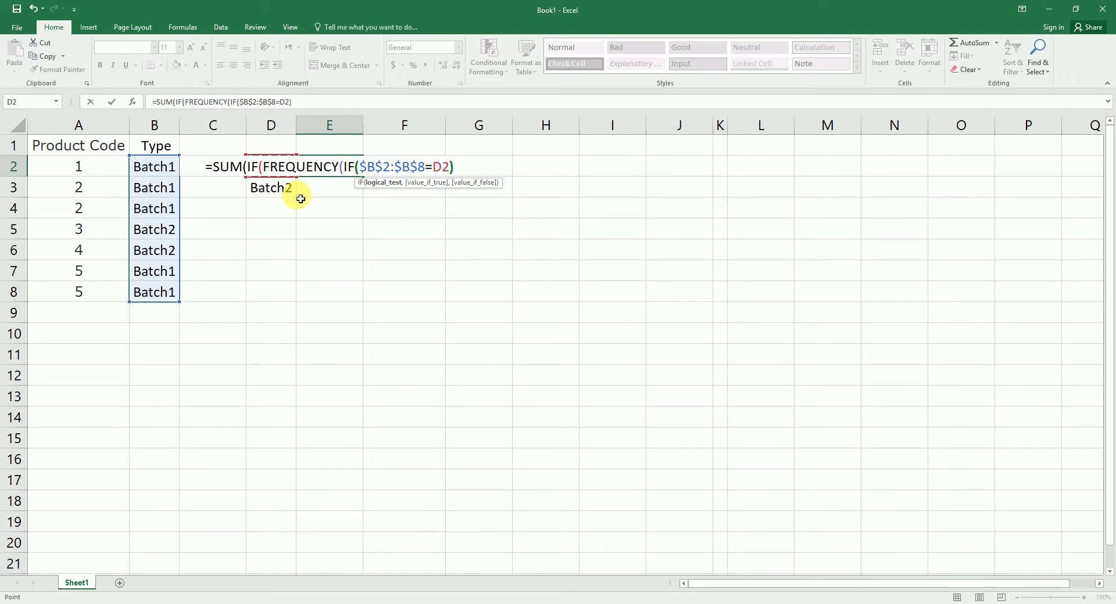
{"action": "key", "text": "BackSpace"}
{"action": "type", "text": ","}
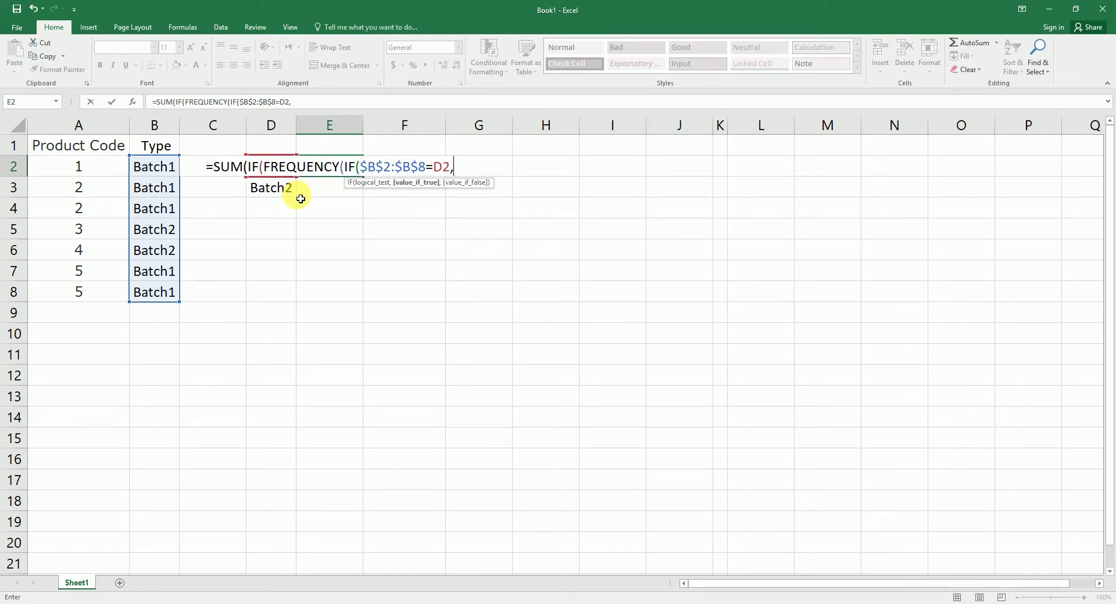
{"action": "left_click_drag", "start_coordinate": [82, 166], "coordinate": [87, 290]}
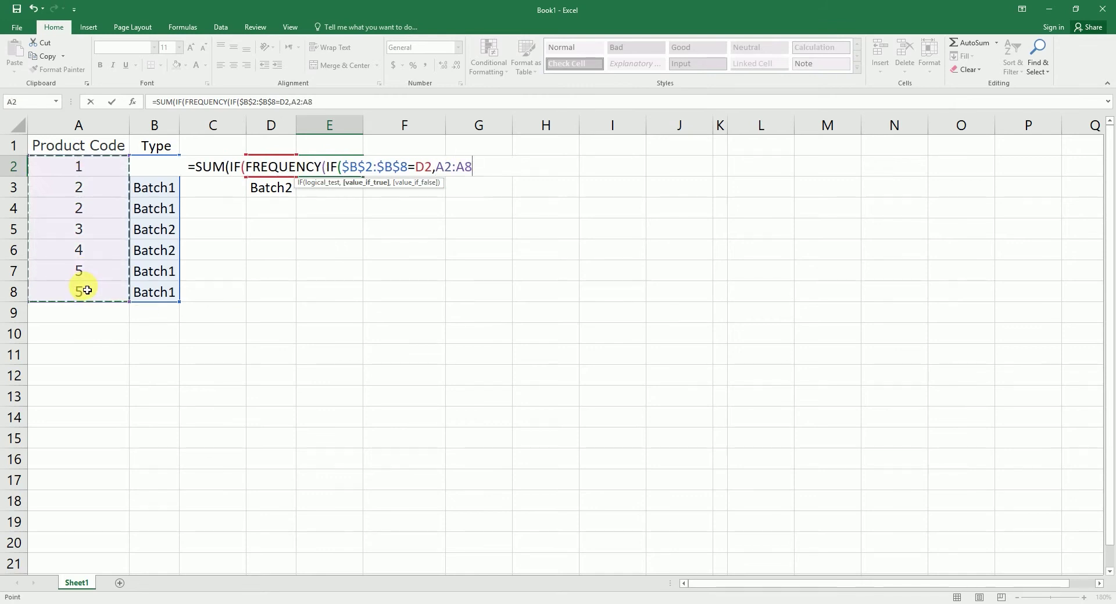
{"action": "type", "text": ")"}
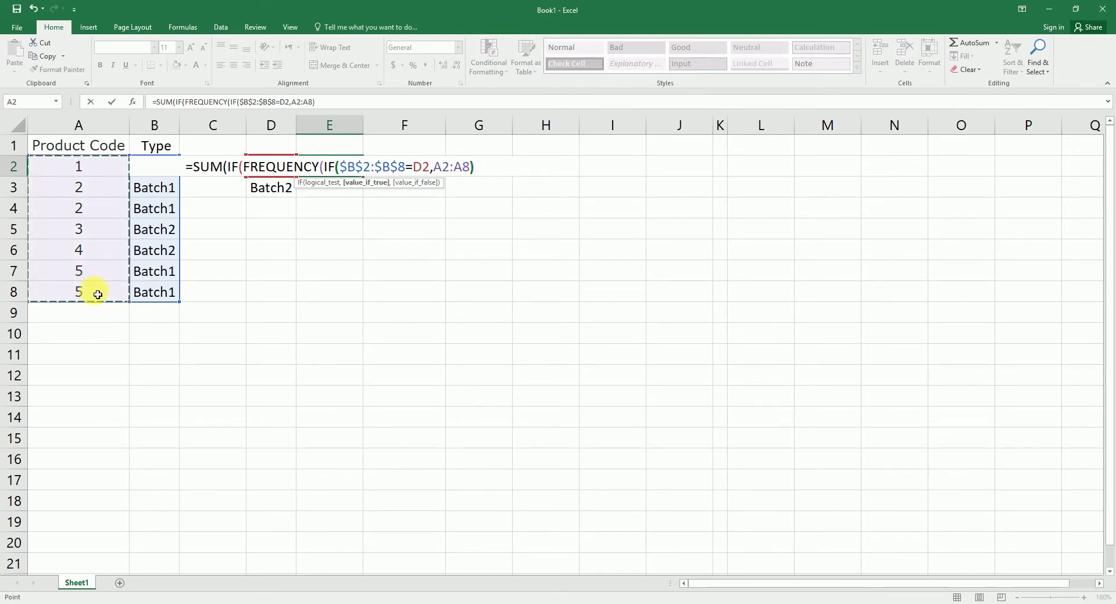
Add a second IF as FREQUENCY's bins array, testing $B$2:$B$8=D2 and returning $A$2:$A$8
{"action": "type", "text": ","}
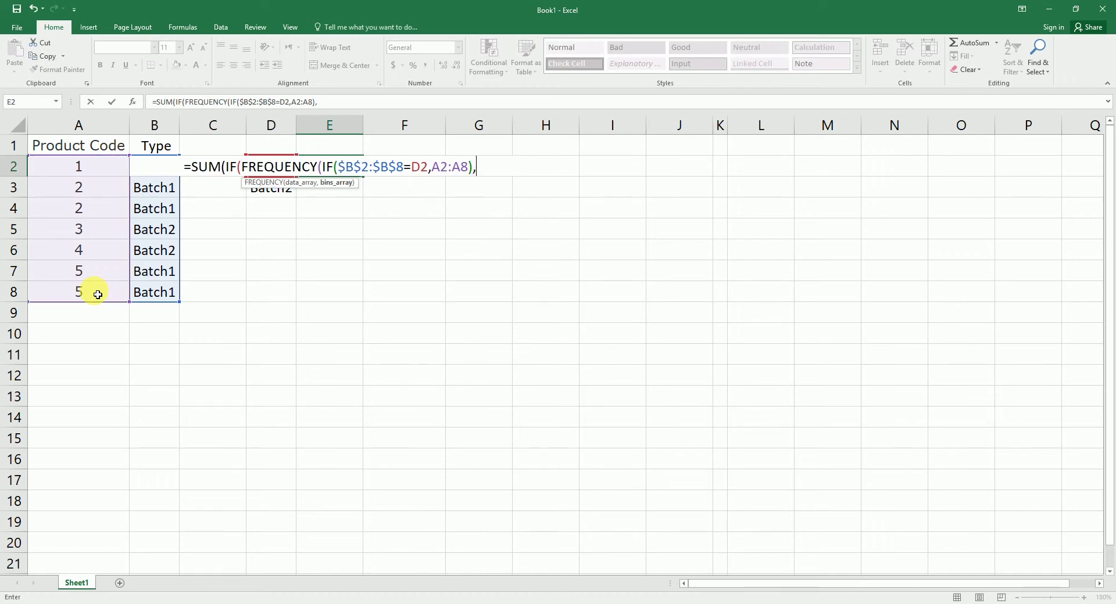
{"action": "type", "text": "IF("}
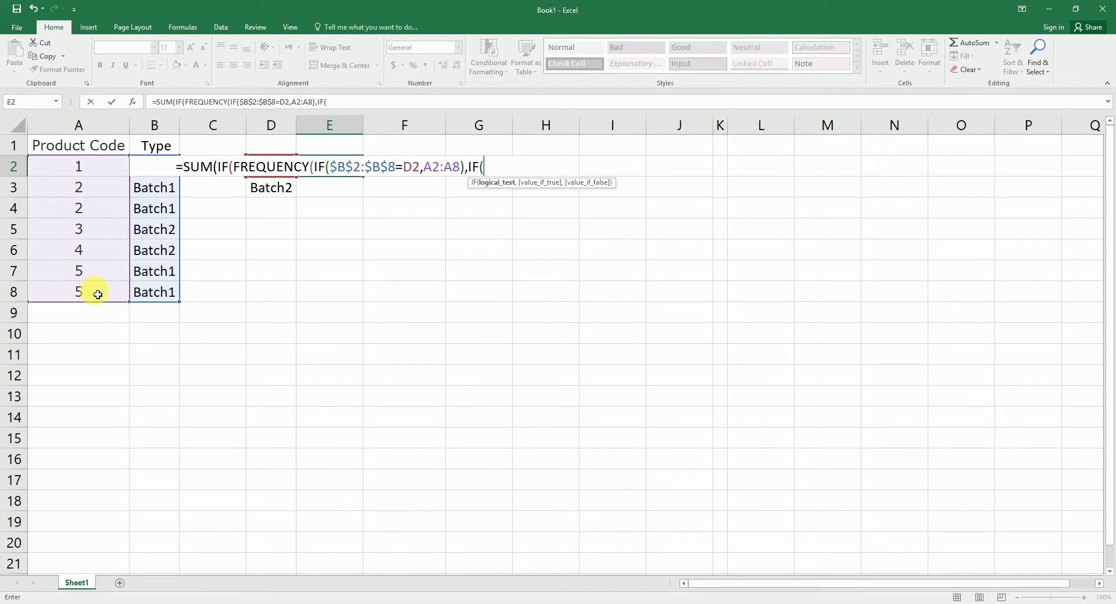
{"action": "left_click_drag", "start_coordinate": [157, 293], "coordinate": [155, 174]}
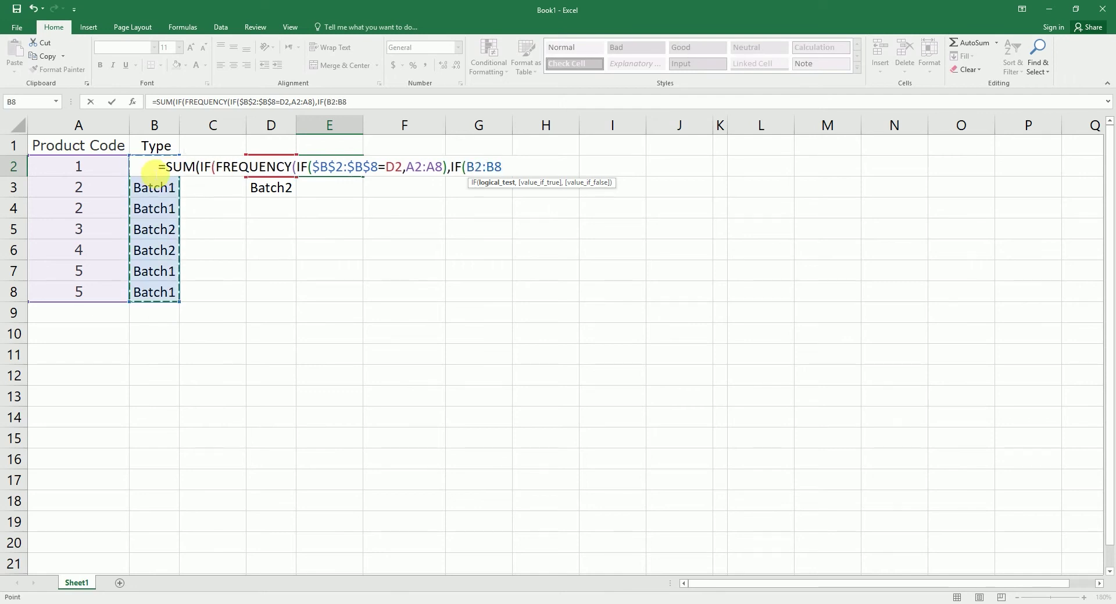
{"action": "key", "text": "F4"}
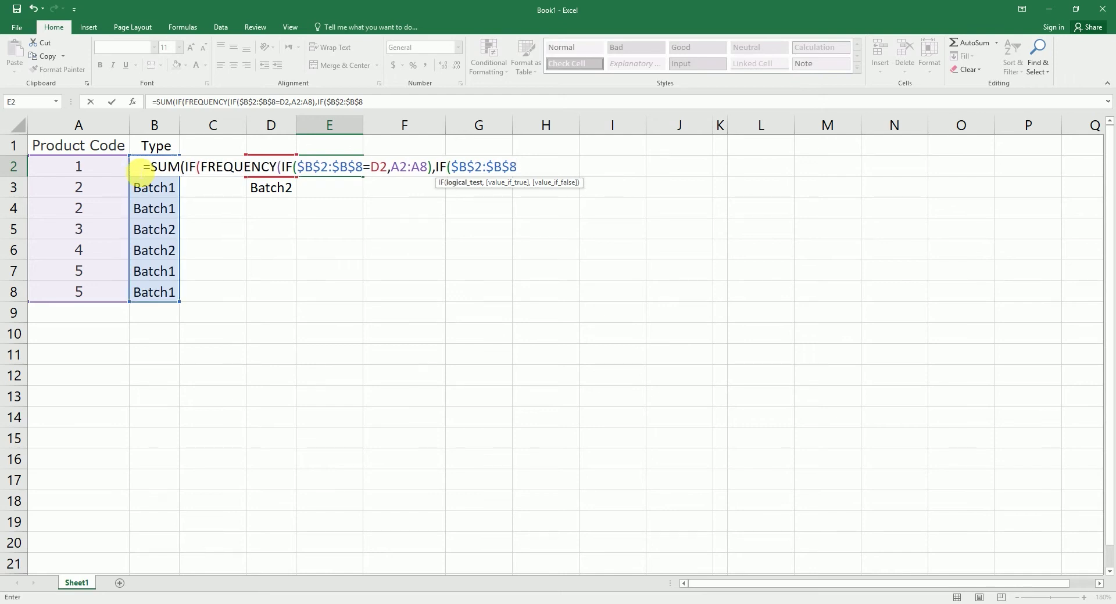
{"action": "type", "text": "=D2"}
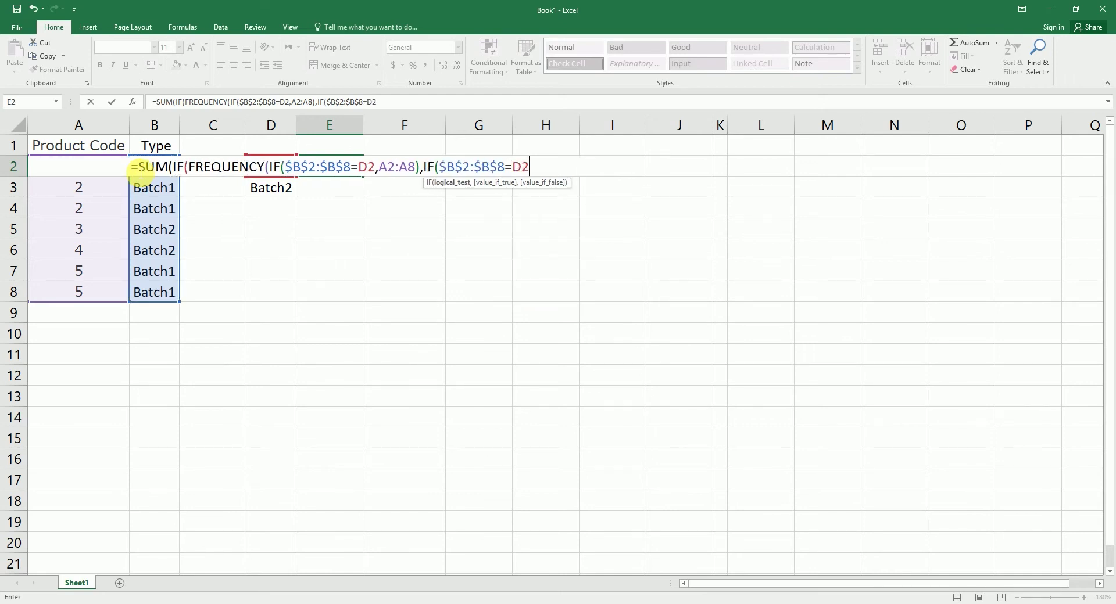
{"action": "type", "text": ","}
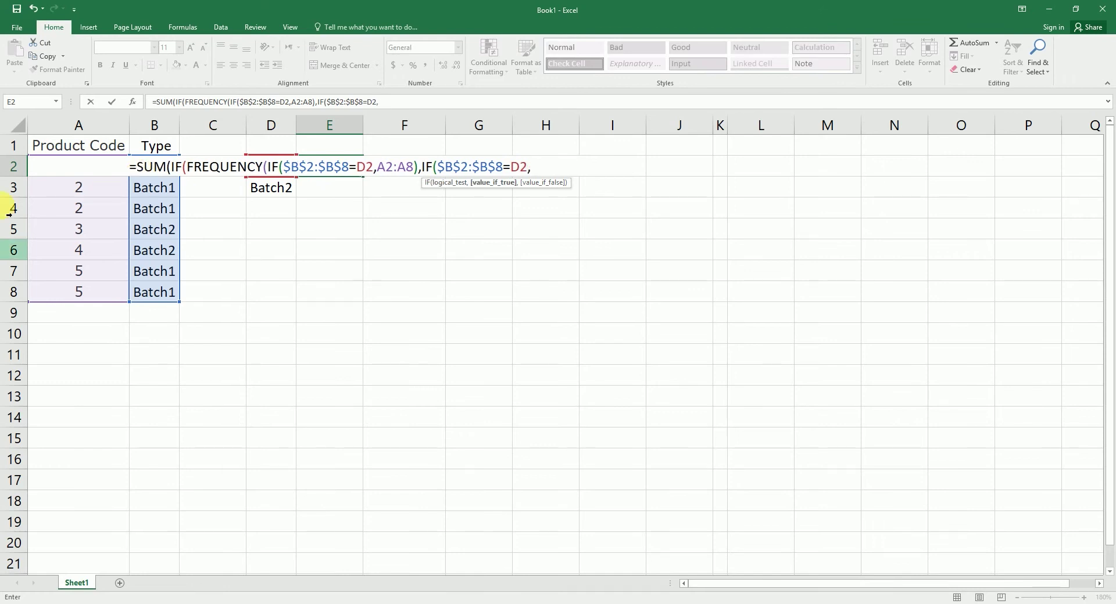
{"action": "left_click_drag", "start_coordinate": [107, 295], "coordinate": [92, 168]}
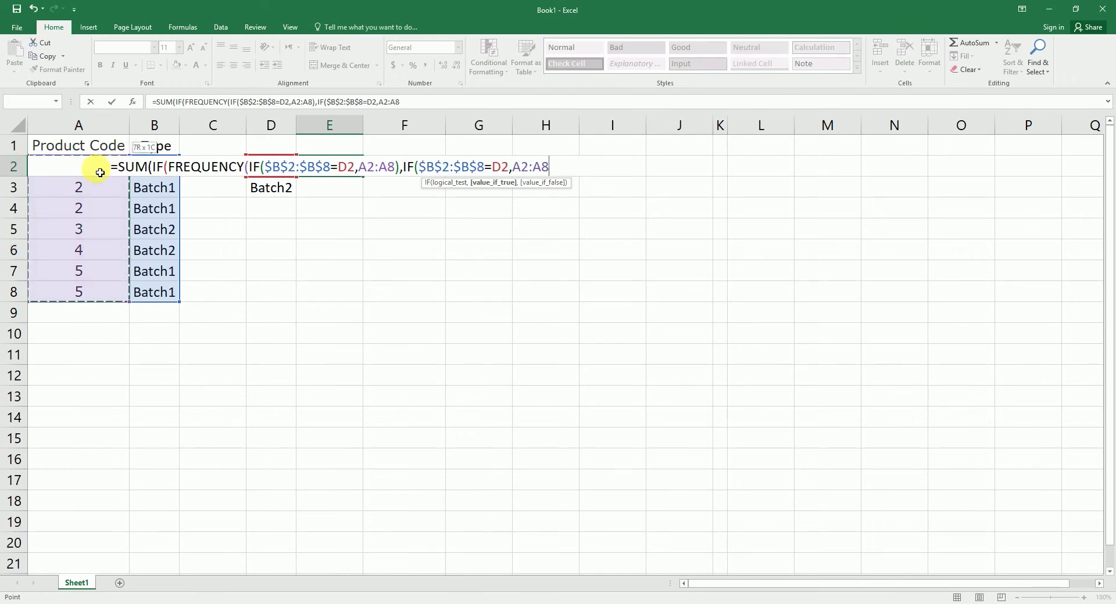
{"action": "key", "text": "F4"}
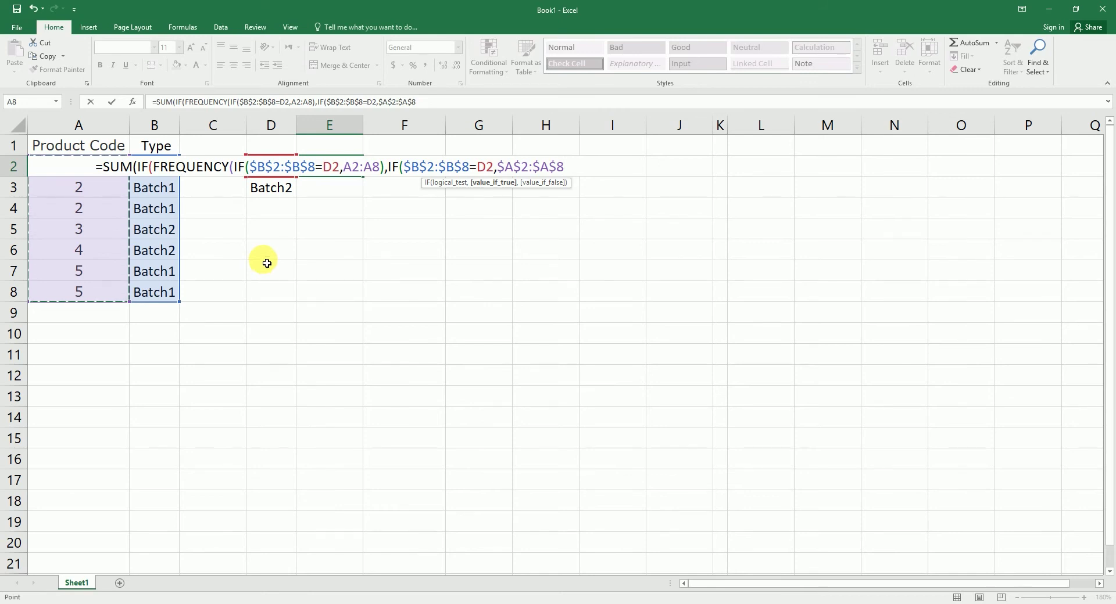
Make the A2:A8 reference in the first inner IF absolute, as $A$2:$A$8
{"action": "left_click_drag", "start_coordinate": [289, 103], "coordinate": [314, 103]}
{"action": "key", "text": "F4"}
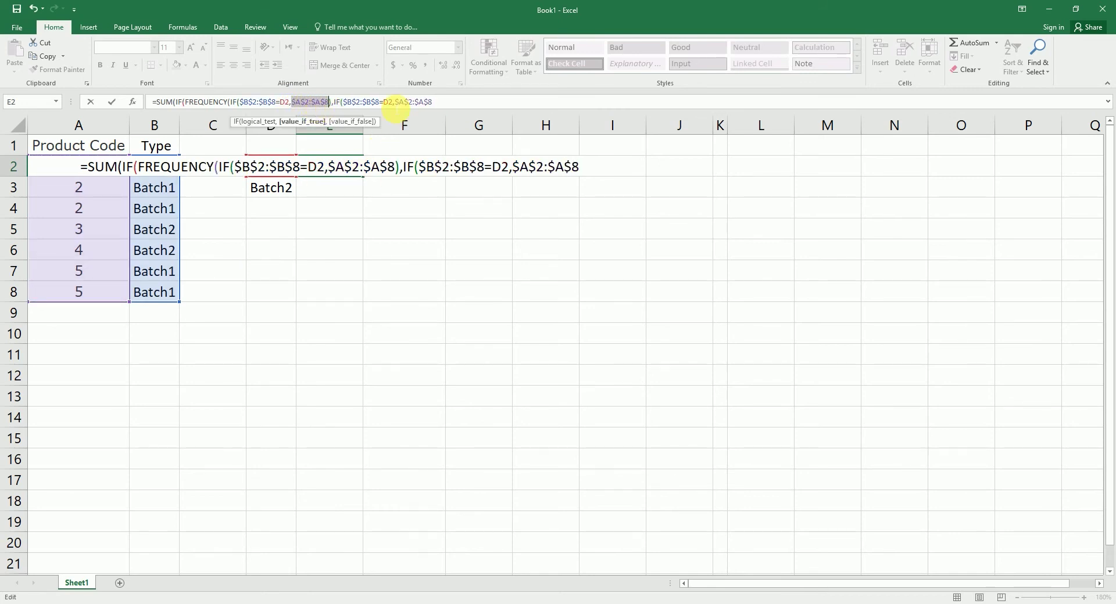
{"action": "left_click", "coordinate": [448, 108]}
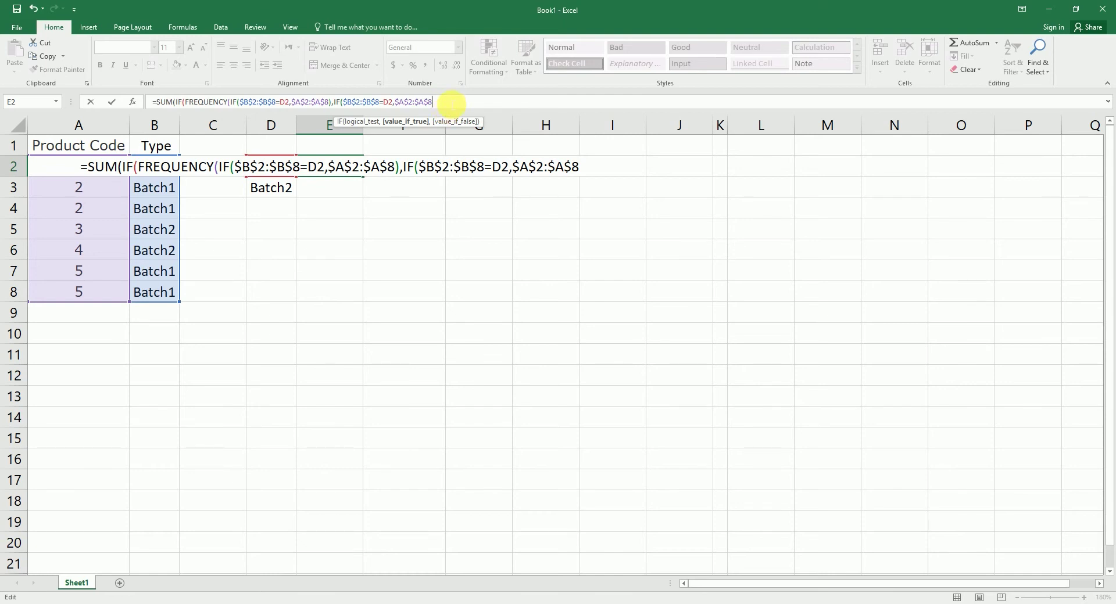
Finish the E2 formula with ))>0,1)) and enter it as an array formula
{"action": "type", "text": ")"}
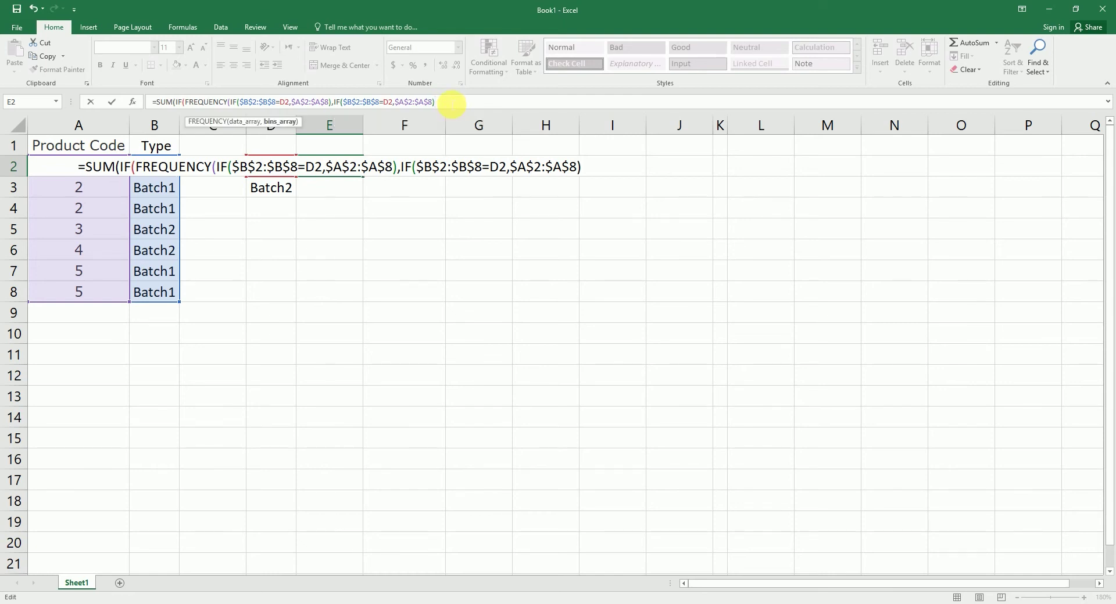
{"action": "type", "text": ")"}
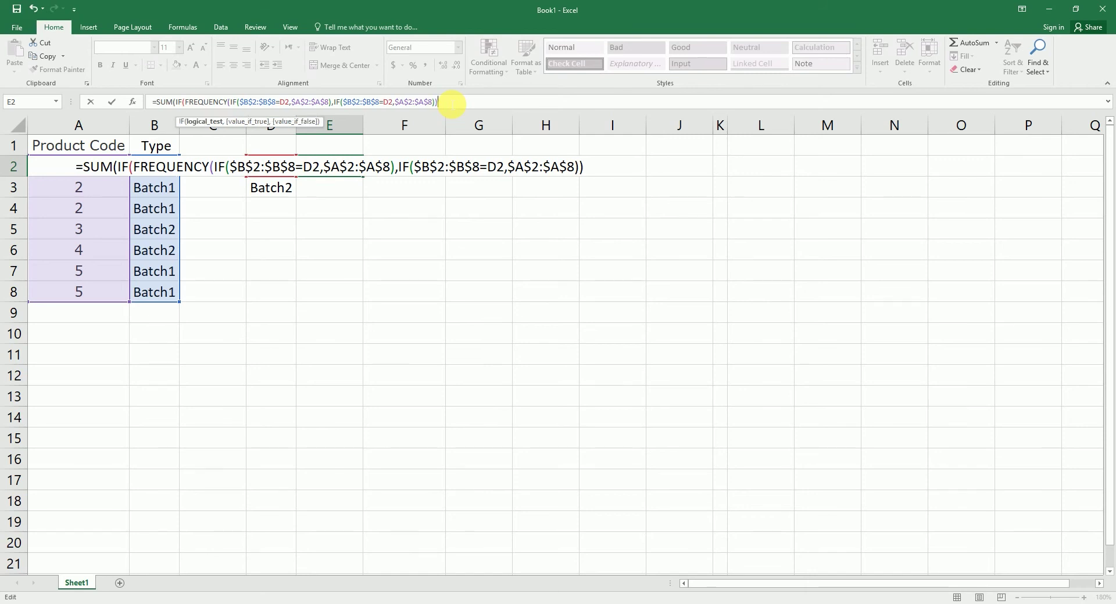
{"action": "type", "text": ">"}
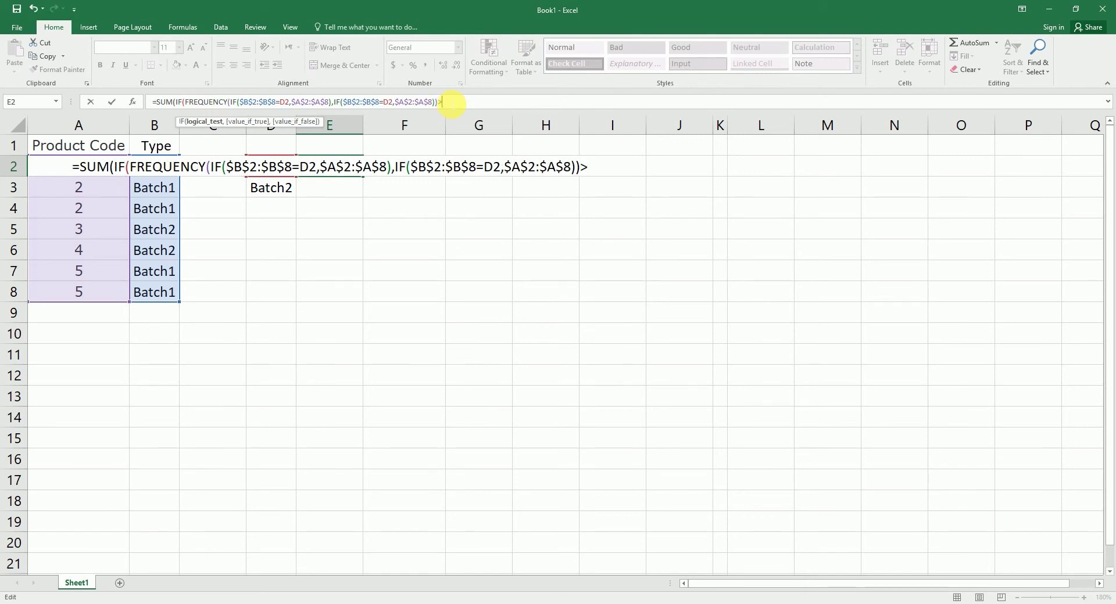
{"action": "type", "text": "0,1"}
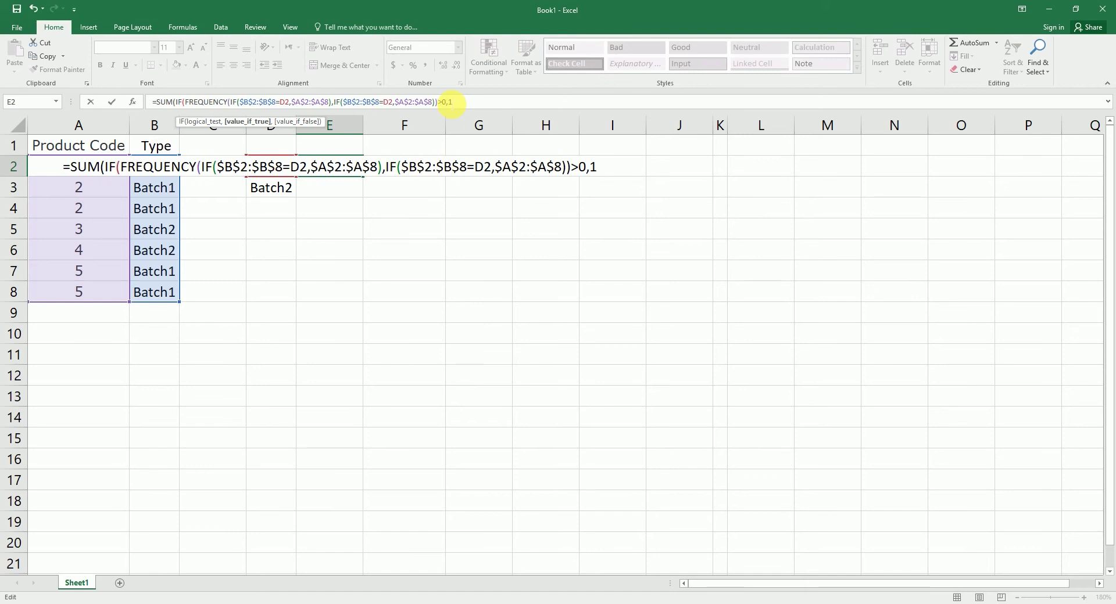
{"action": "type", "text": ")"}
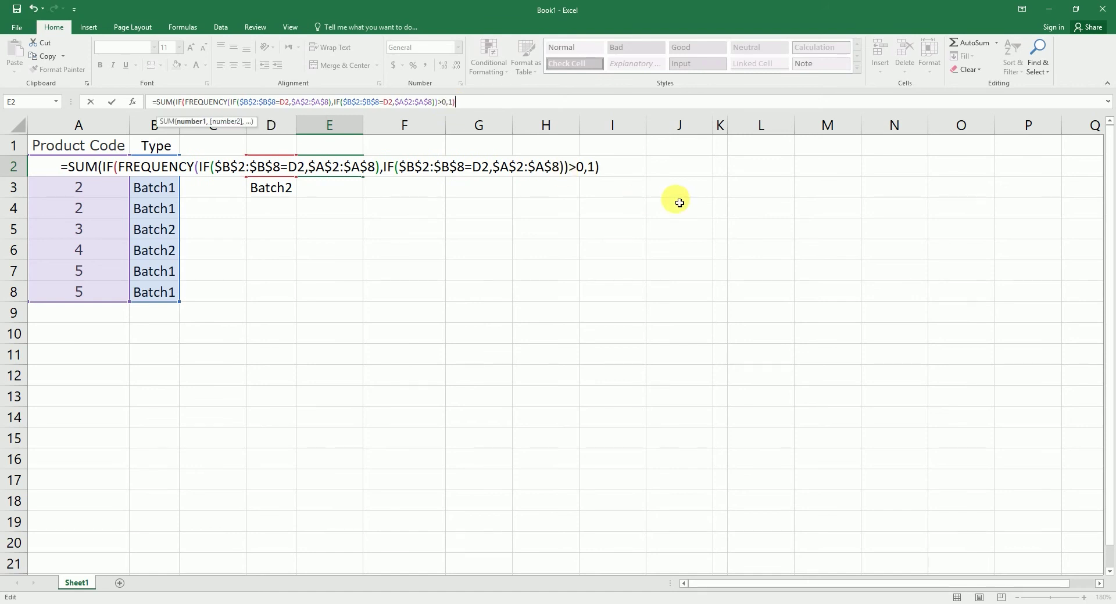
{"action": "type", "text": ")"}
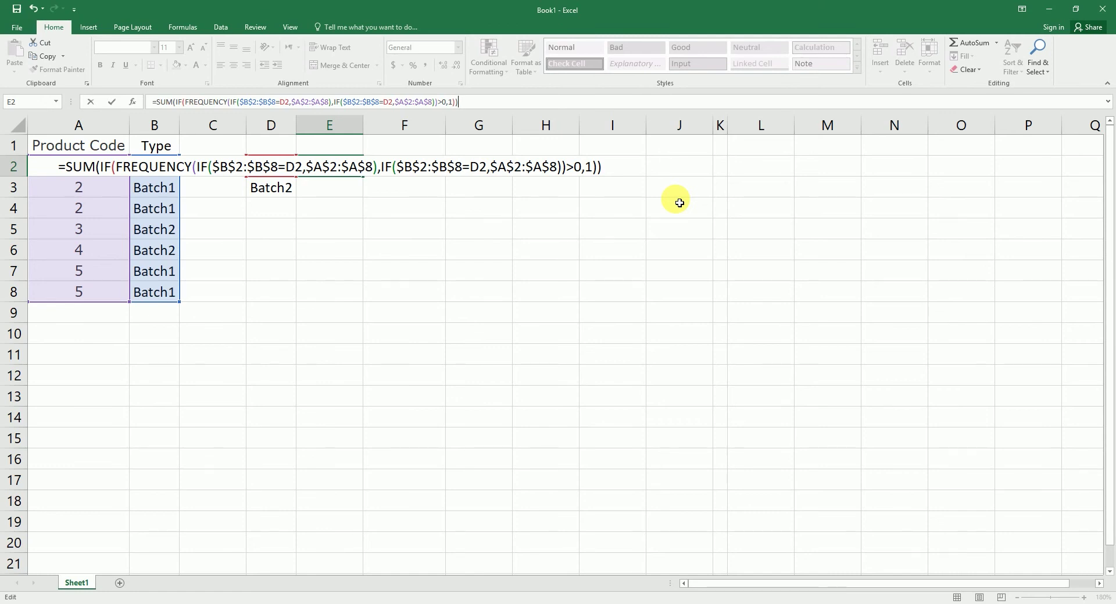
{"action": "key", "text": "ctrl+shift+Return"}
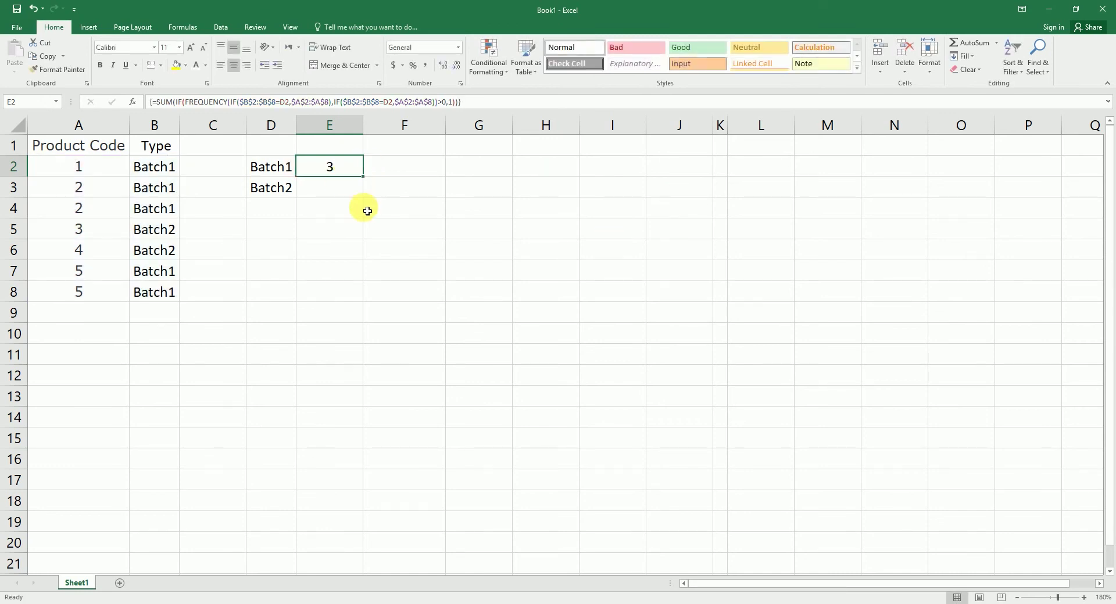
Fill the array formula from E2 down to E3 for Batch2
{"action": "left_click_drag", "start_coordinate": [368, 182], "coordinate": [367, 196]}
{"action": "left_click", "coordinate": [309, 169]}
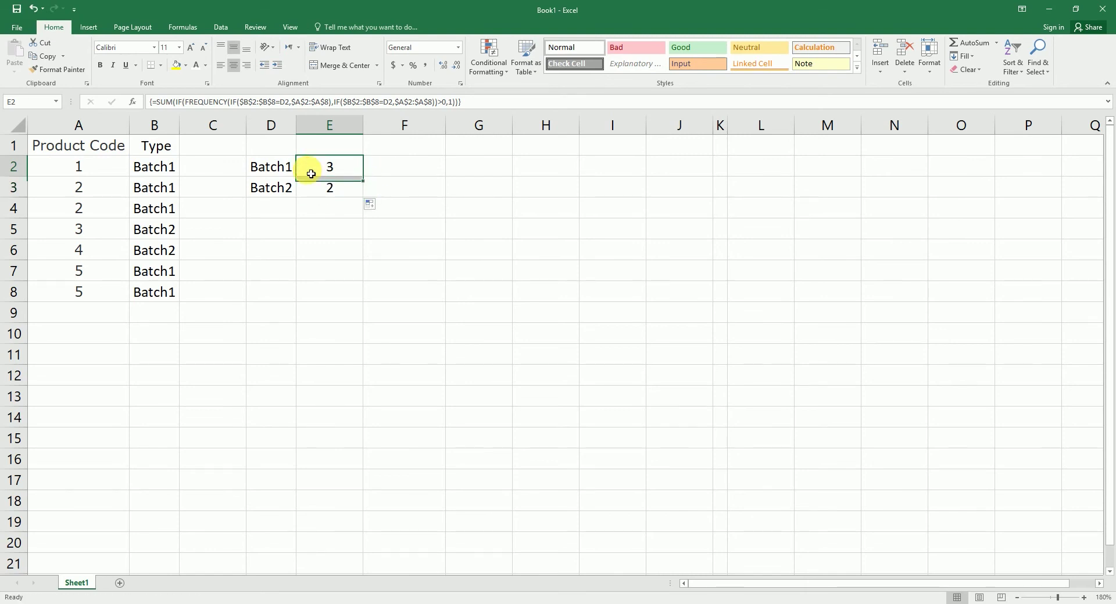
Check the Batch1 count against the data by selecting its distinct product codes in A2, A3 and A7
{"action": "left_click", "coordinate": [276, 169]}
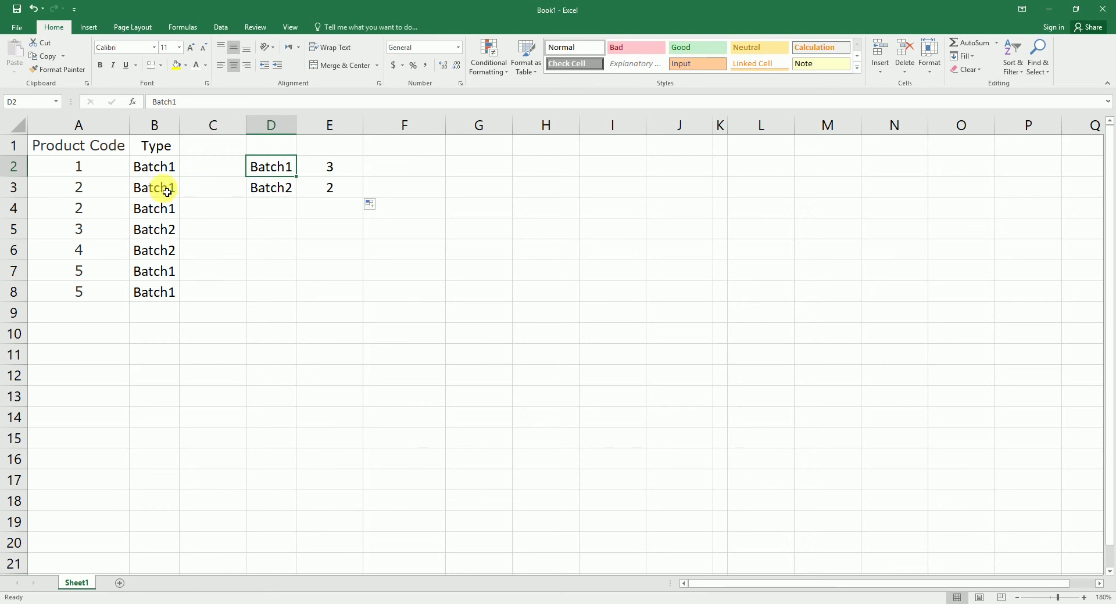
{"action": "left_click", "coordinate": [158, 170]}
{"action": "left_click", "coordinate": [93, 168]}
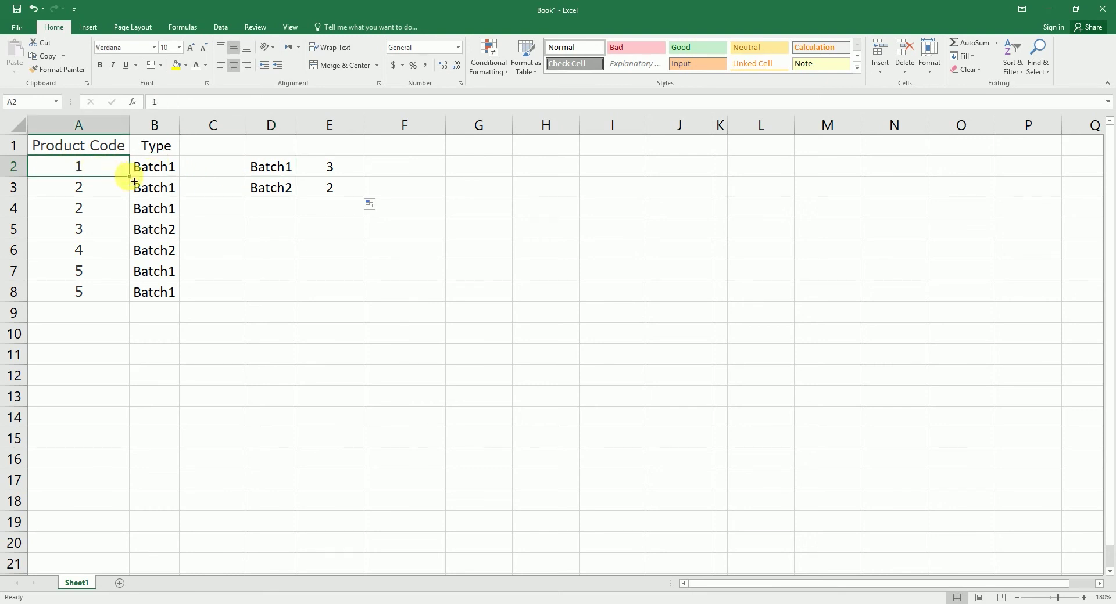
{"action": "left_click", "coordinate": [93, 189], "text": "ctrl"}
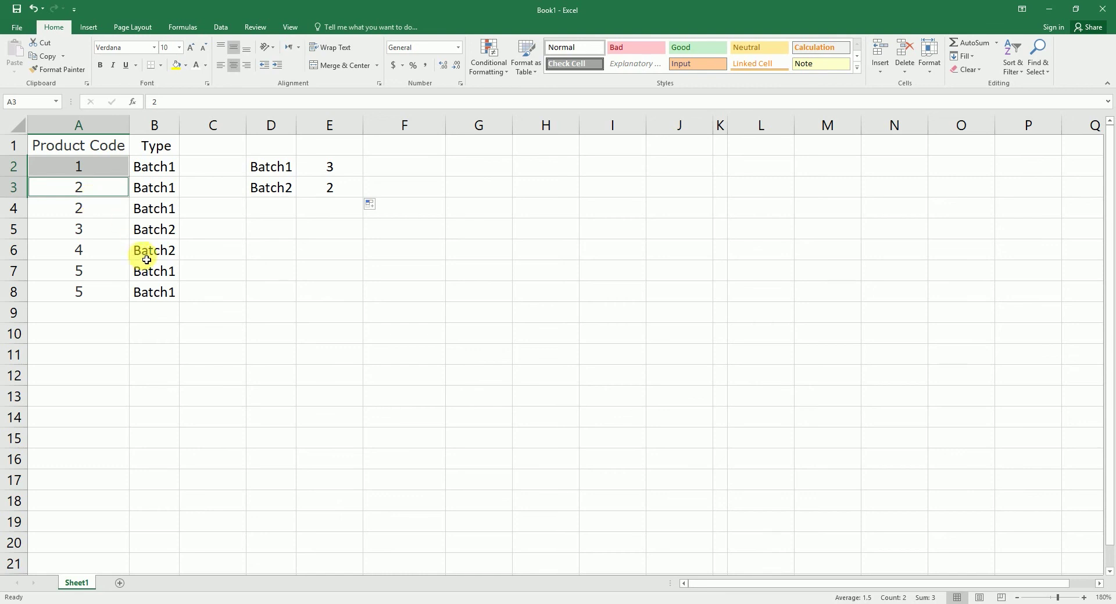
{"action": "left_click", "coordinate": [92, 277], "text": "ctrl"}
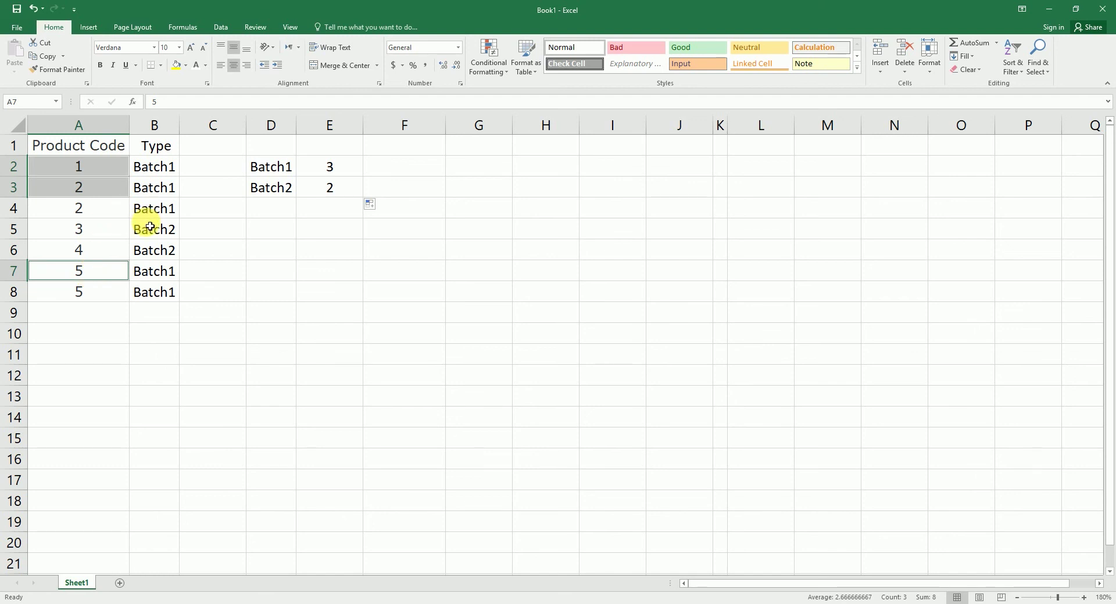
Change the product code in A3 to 4 to test the Batch1 unique count
{"action": "left_click", "coordinate": [89, 194]}
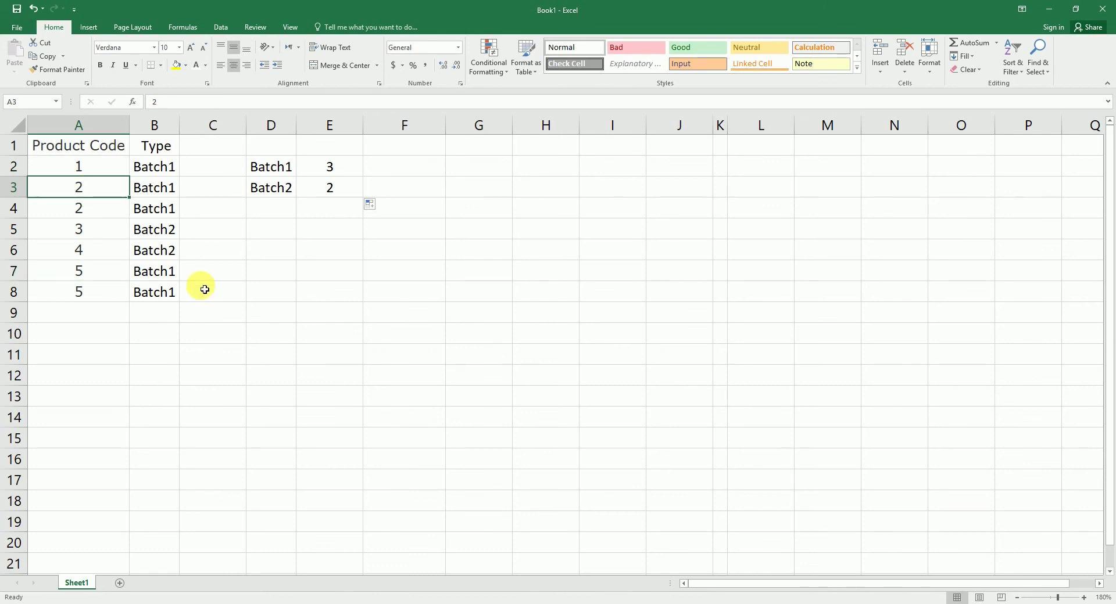
{"action": "type", "text": "4"}
{"action": "key", "text": "Return"}
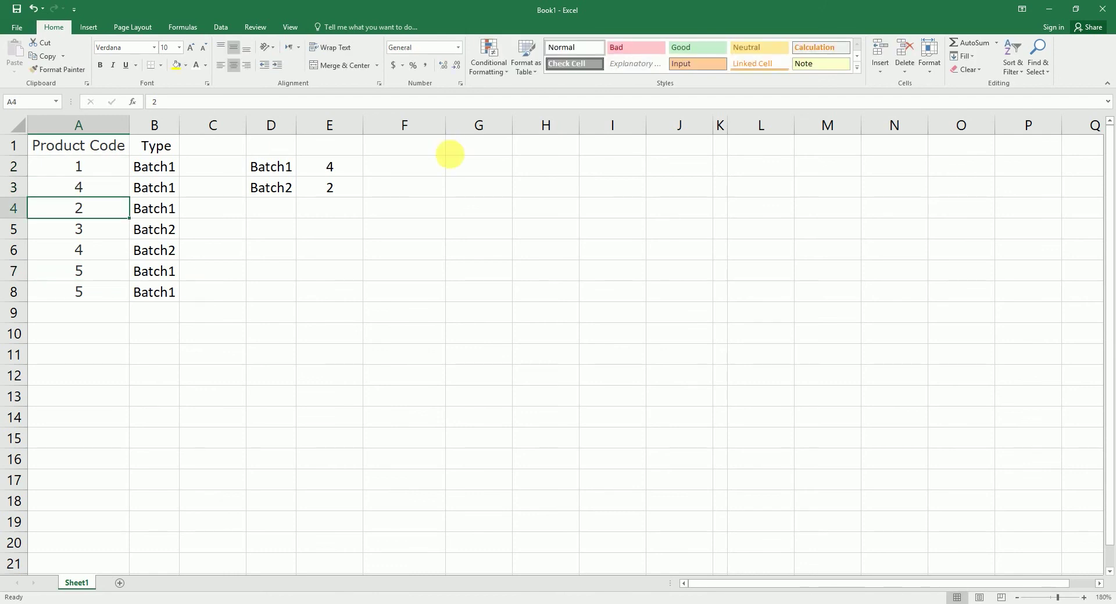
Set the product codes in A3 and A4 to 1 and check the array formulas in E2 and E3
{"action": "left_click", "coordinate": [115, 189]}
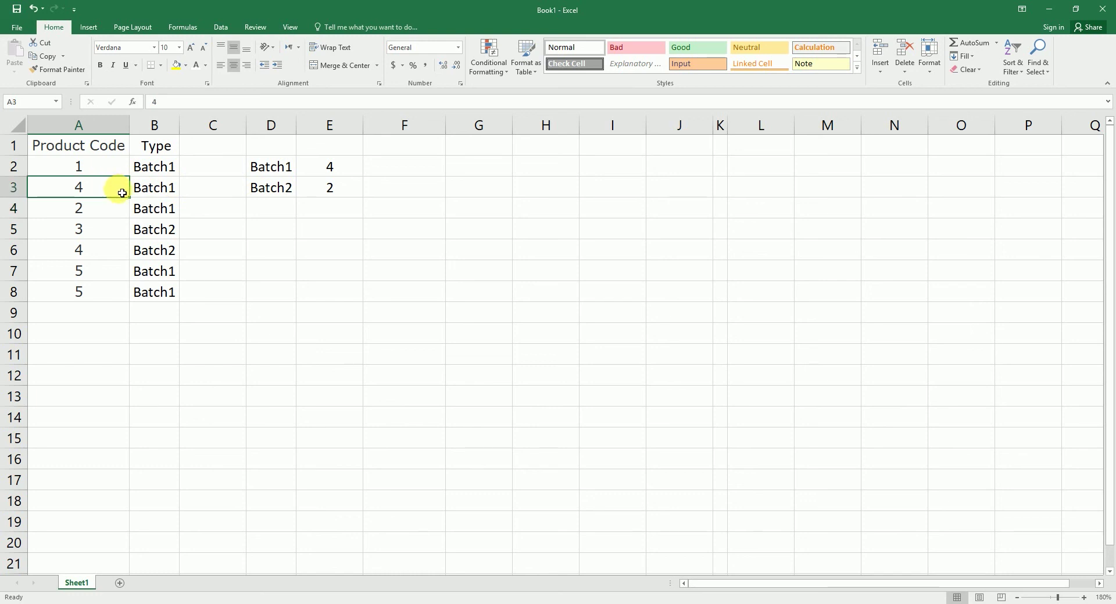
{"action": "type", "text": "1"}
{"action": "key", "text": "Return"}
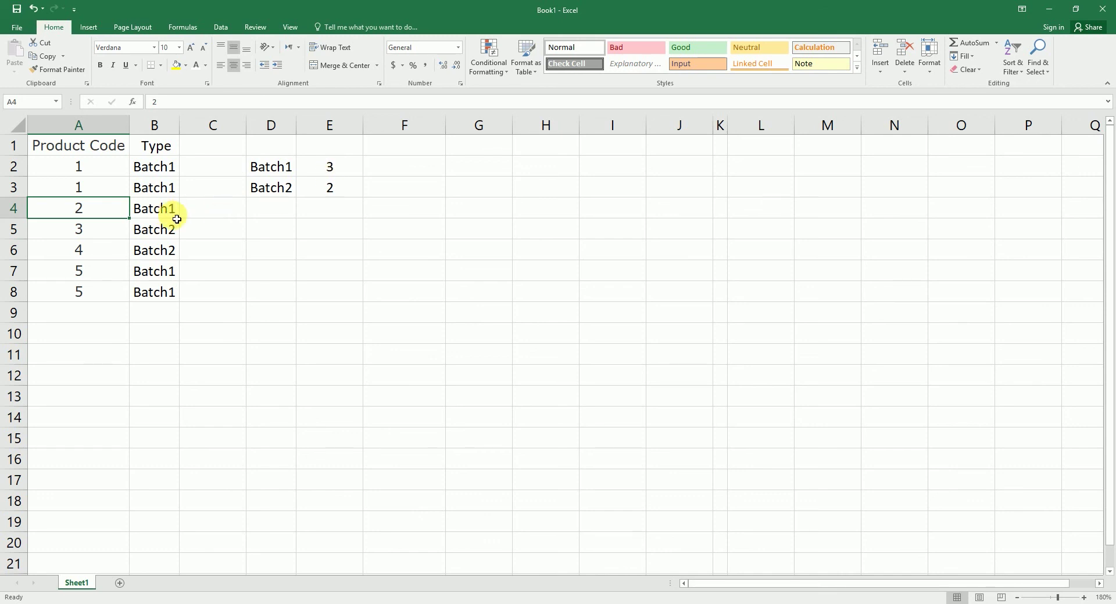
{"action": "type", "text": "1"}
{"action": "key", "text": "Return"}
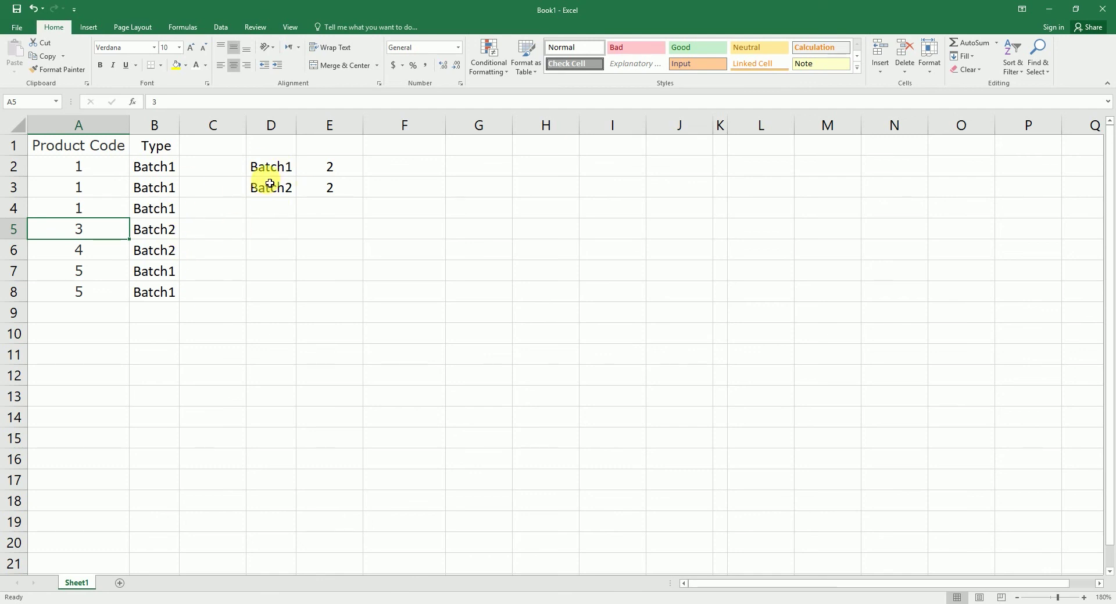
{"action": "left_click", "coordinate": [334, 173]}
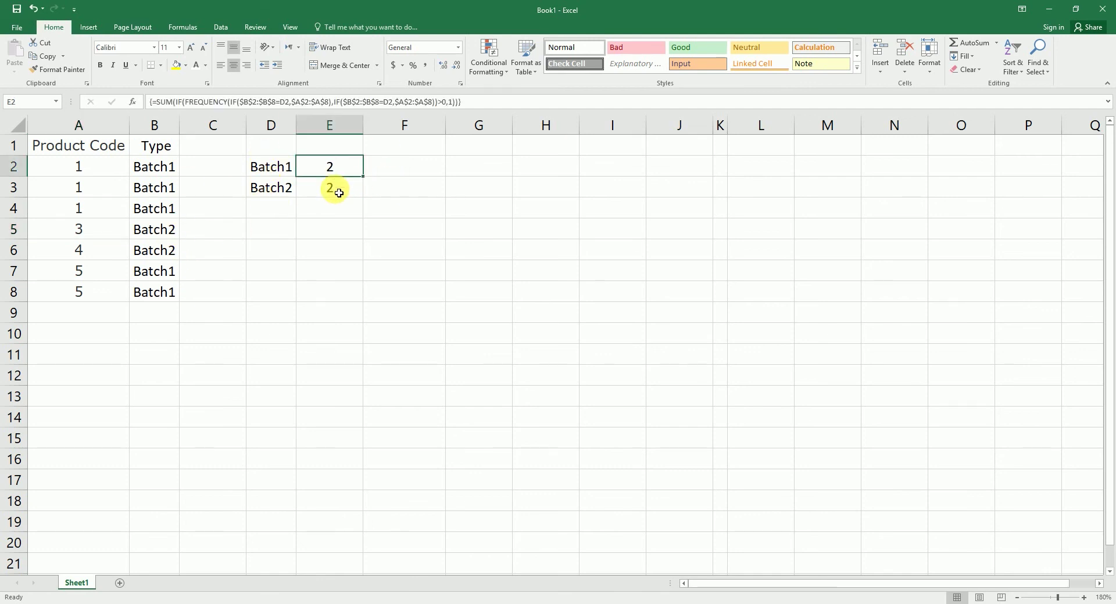
{"action": "left_click", "coordinate": [339, 193]}
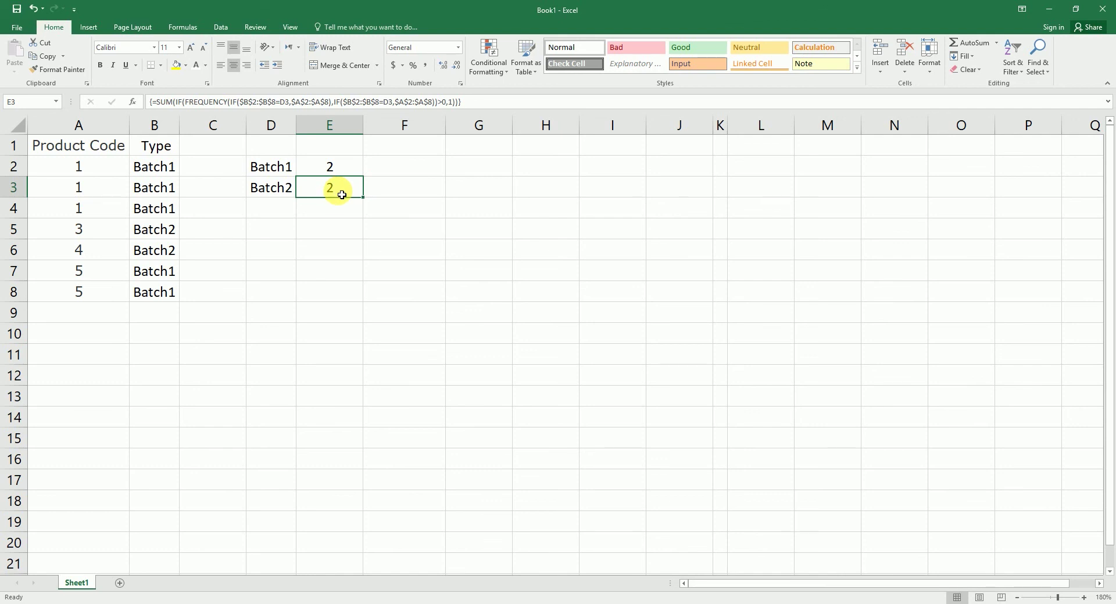